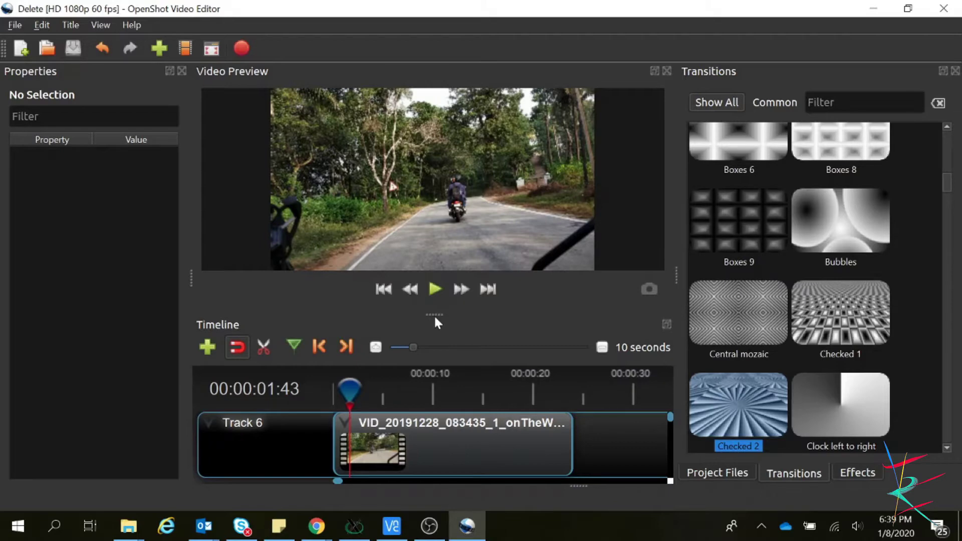
Step: Drag the splitter down so the road clip preview fills more space above the timeline
left_click_drag(434, 315, 435, 239)
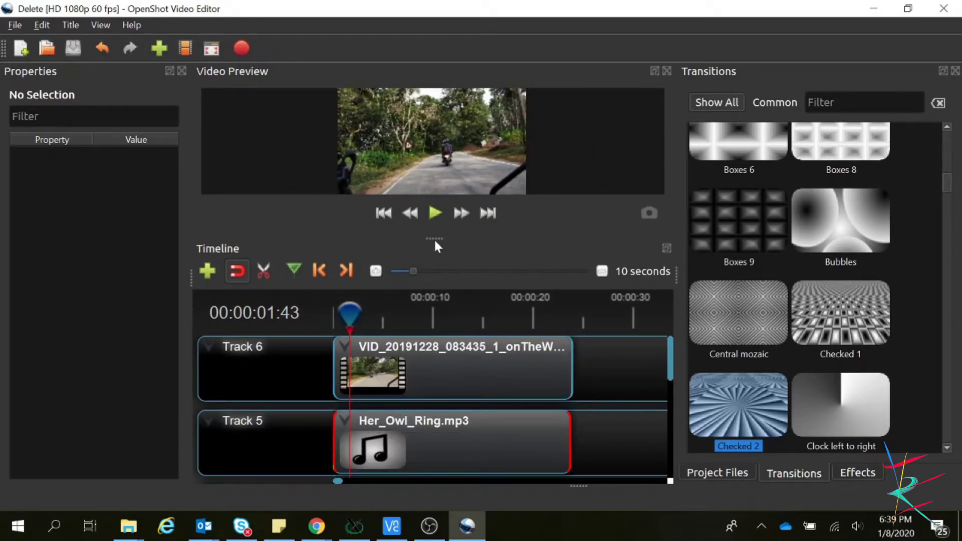
left_click_drag(435, 239, 434, 331)
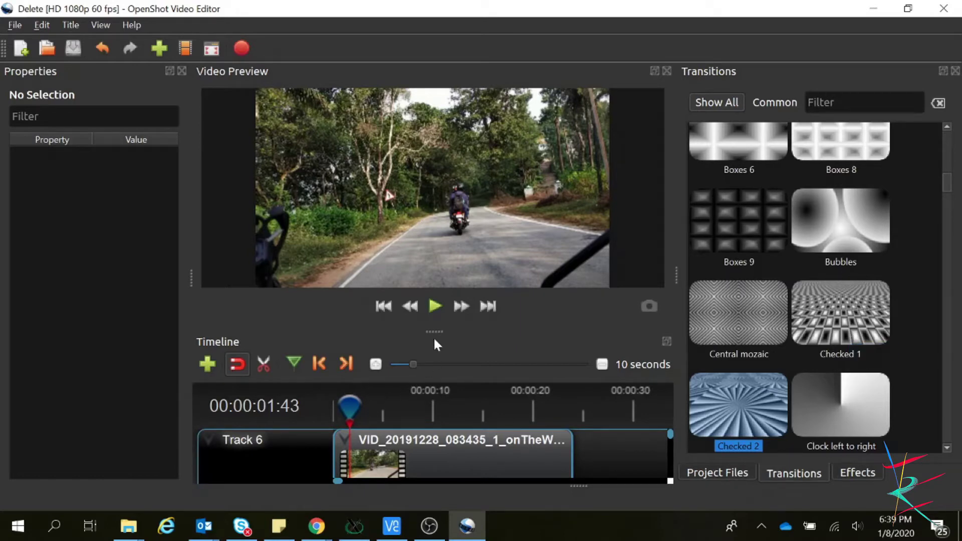
Step: Add the Brightness & Contrast effect to the road clip on Track 6
left_click(867, 472)
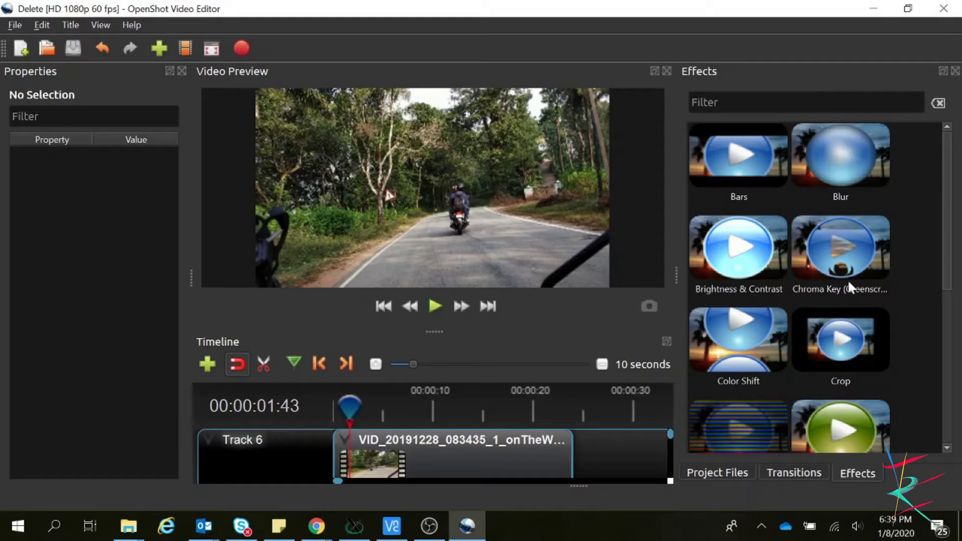
left_click(764, 266)
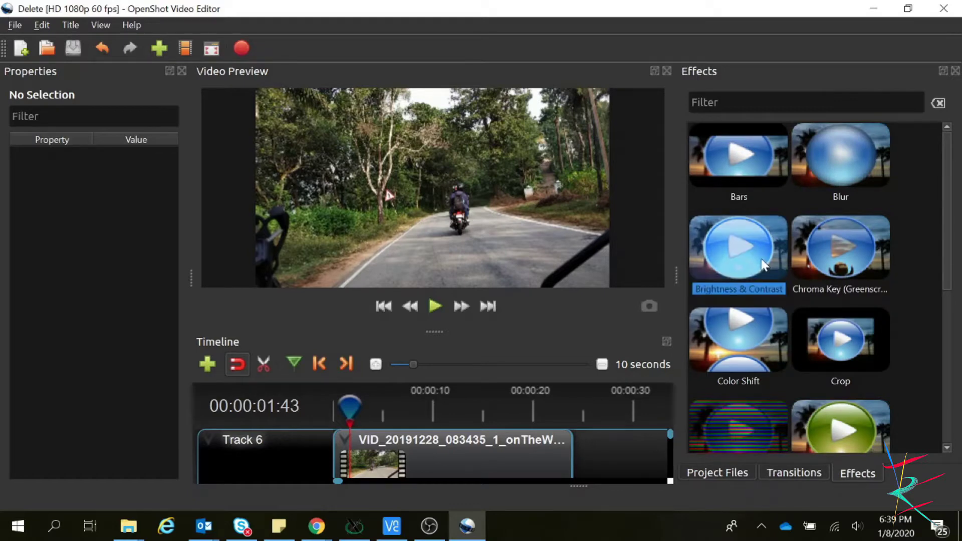
left_click_drag(756, 256, 432, 452)
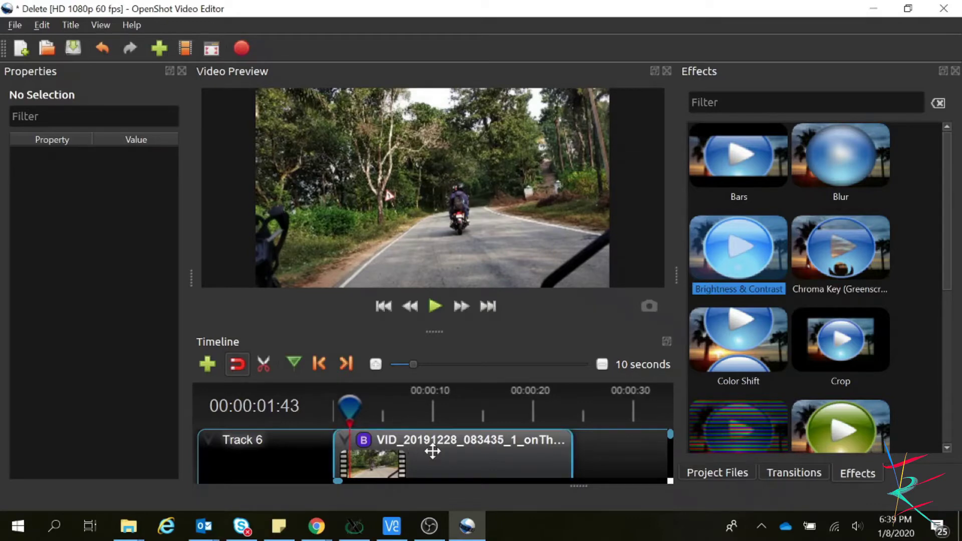
Step: Set the effect's brightness to 0.01 and raise contrast to 32.26
left_click(364, 443)
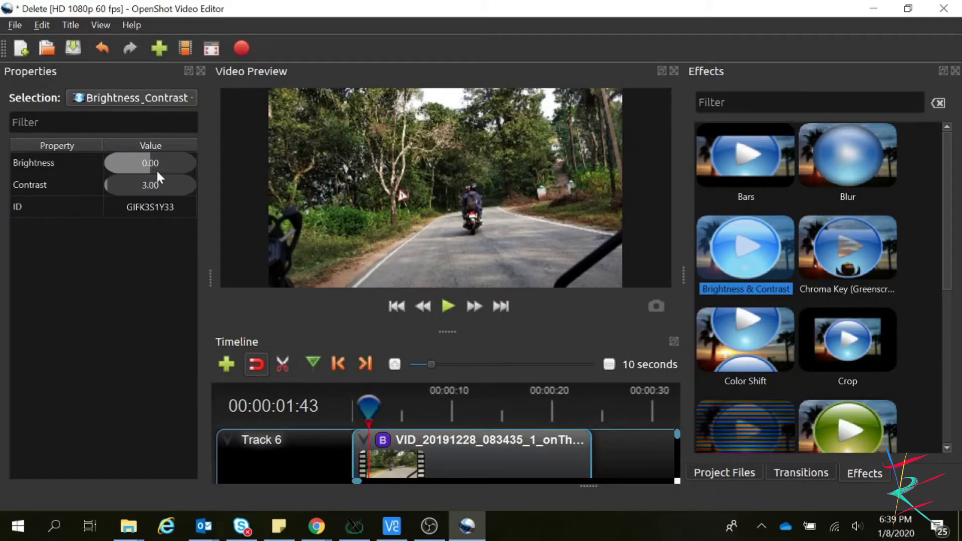
mouse_move(149, 163)
left_mouse_down()
mouse_move(164, 165)
mouse_move(147, 161)
mouse_move(125, 187)
mouse_move(180, 195)
mouse_move(125, 191)
mouse_move(138, 168)
mouse_move(128, 168)
mouse_move(150, 164)
left_mouse_up()
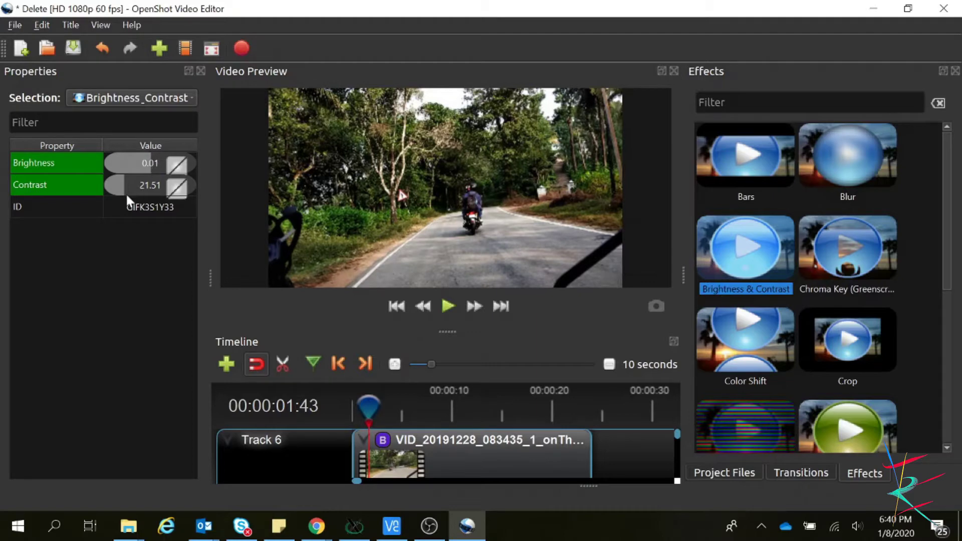
left_click_drag(115, 190, 129, 193)
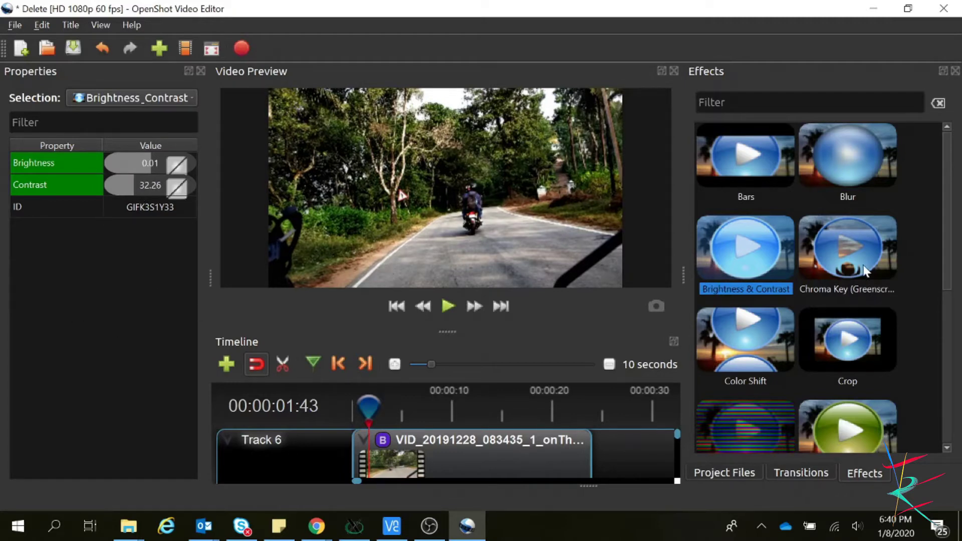
Step: Add the Color Saturation effect to the Track 6 road clip
scroll(864, 271, "down", 5)
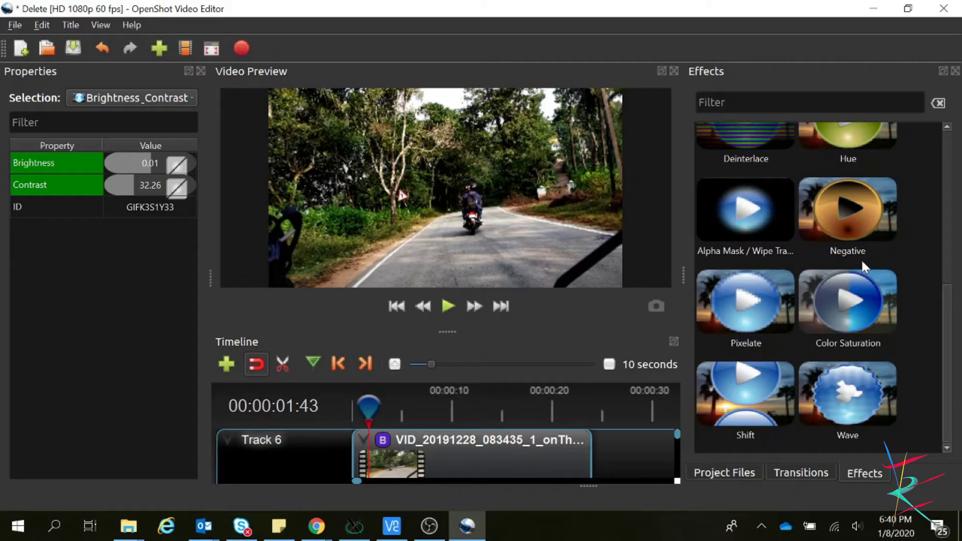
left_click(843, 311)
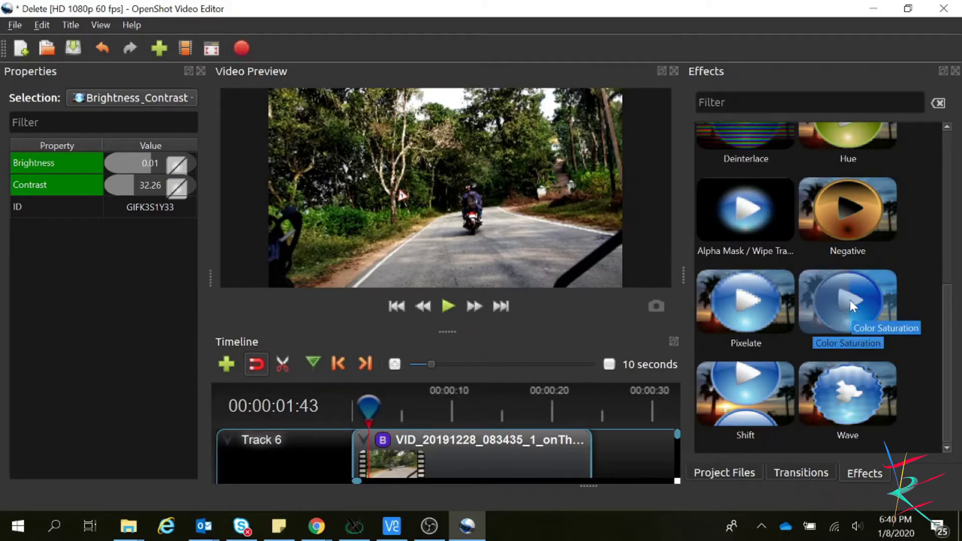
left_click_drag(850, 299, 581, 428)
left_click_drag(455, 465, 454, 459)
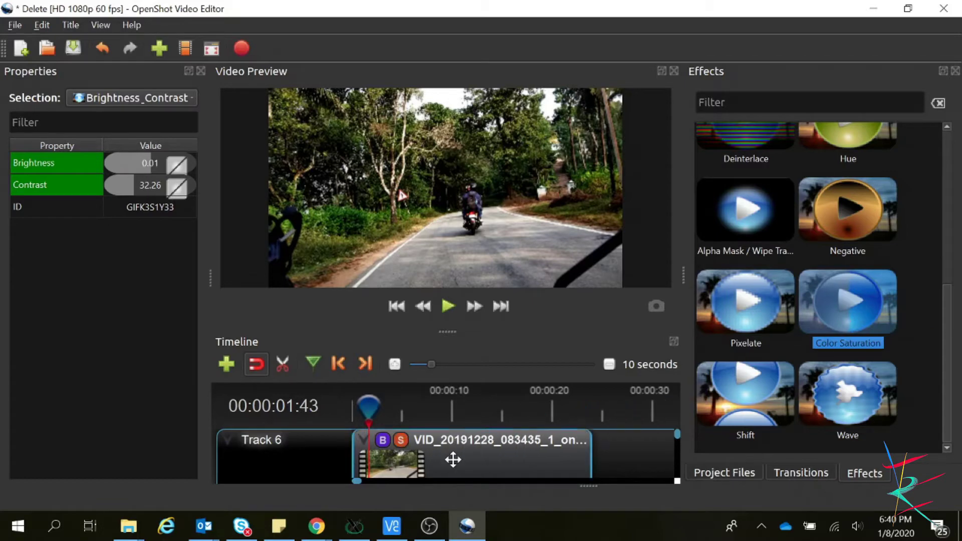
Step: Raise the clip's saturation to 2.06
left_click(402, 443)
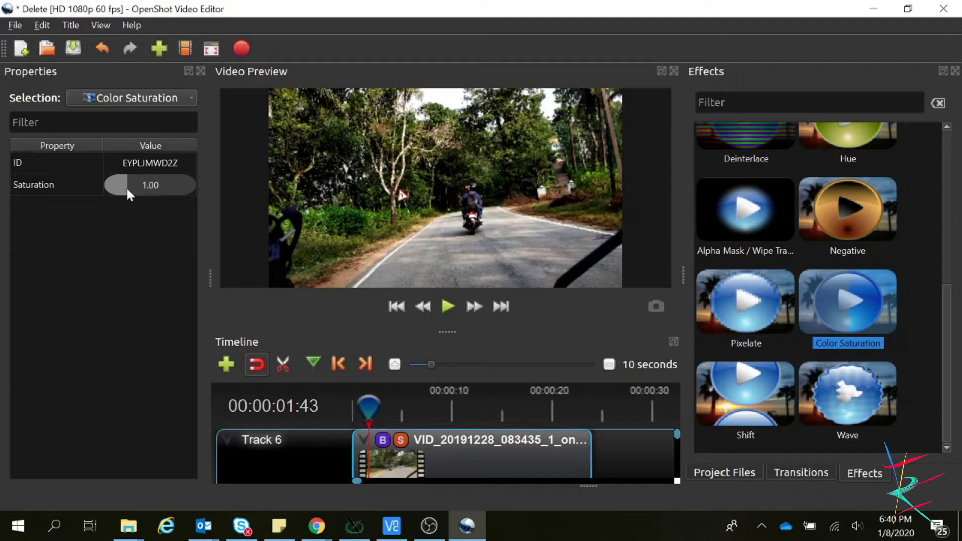
mouse_move(125, 187)
left_mouse_down()
mouse_move(187, 192)
mouse_move(107, 186)
left_mouse_up()
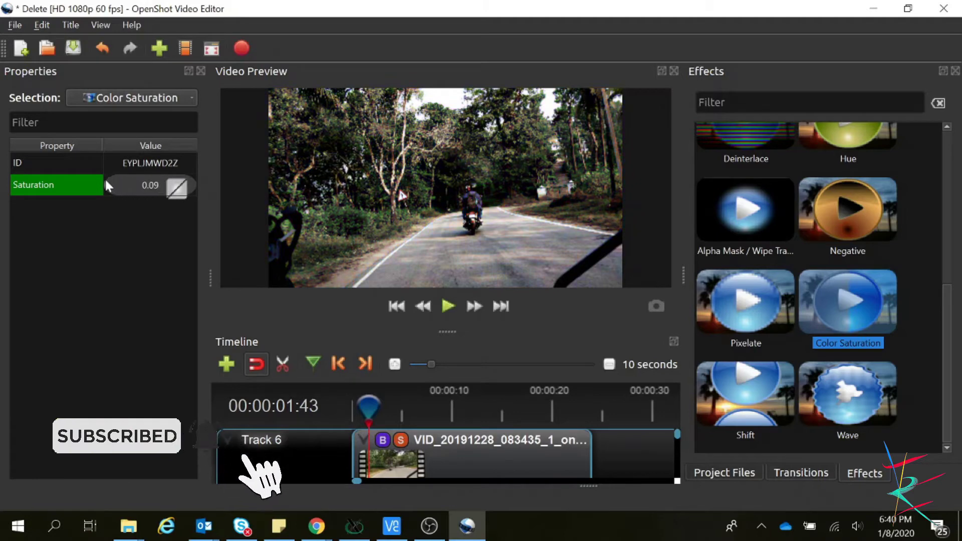
mouse_move(164, 194)
left_mouse_down()
mouse_move(211, 187)
mouse_move(146, 192)
left_mouse_up()
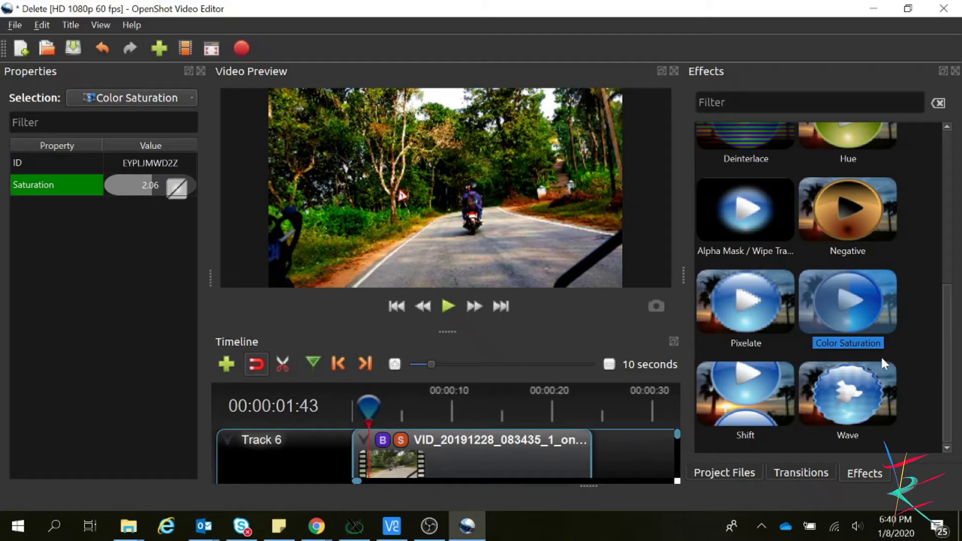
left_click(873, 221)
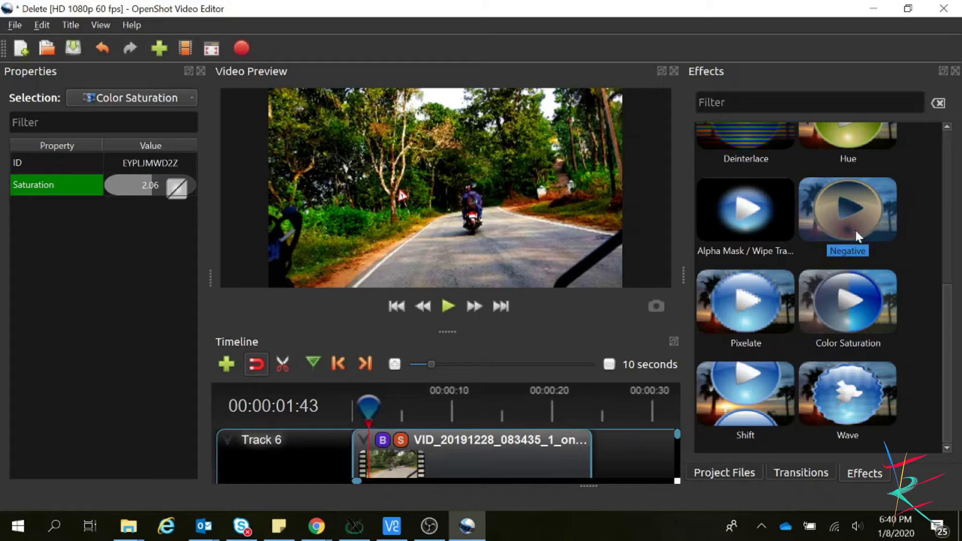
left_click_drag(858, 213, 463, 457)
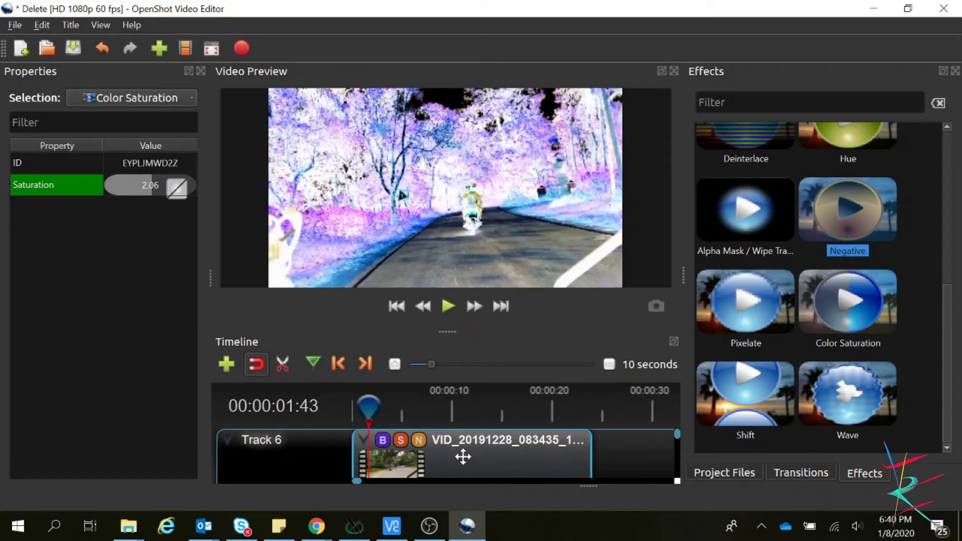
left_click(420, 441)
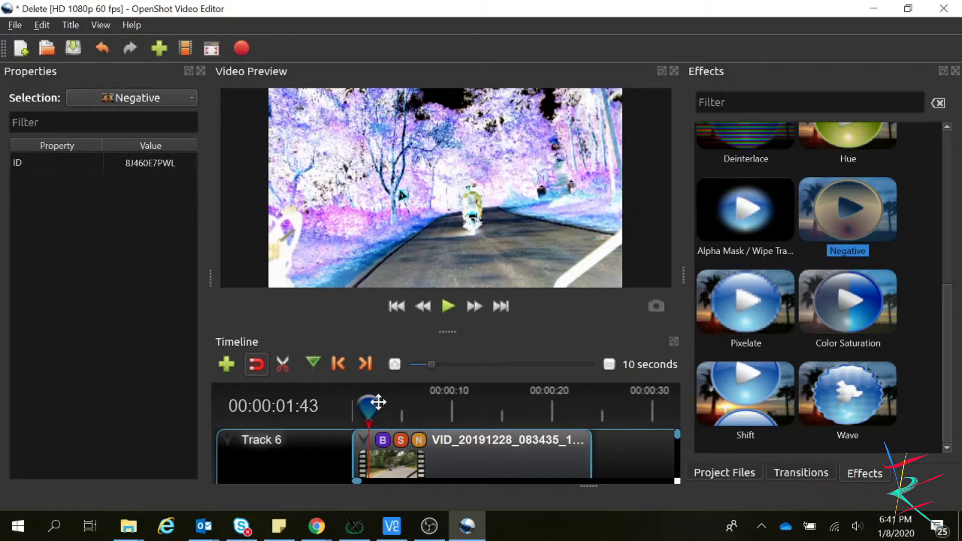
key("ctrl+s")
right_click(419, 442)
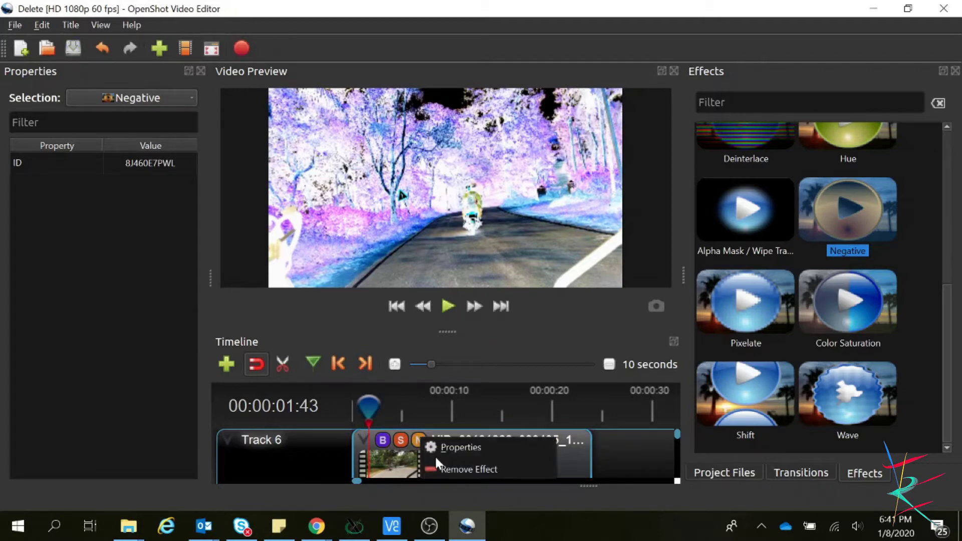
left_click(447, 469)
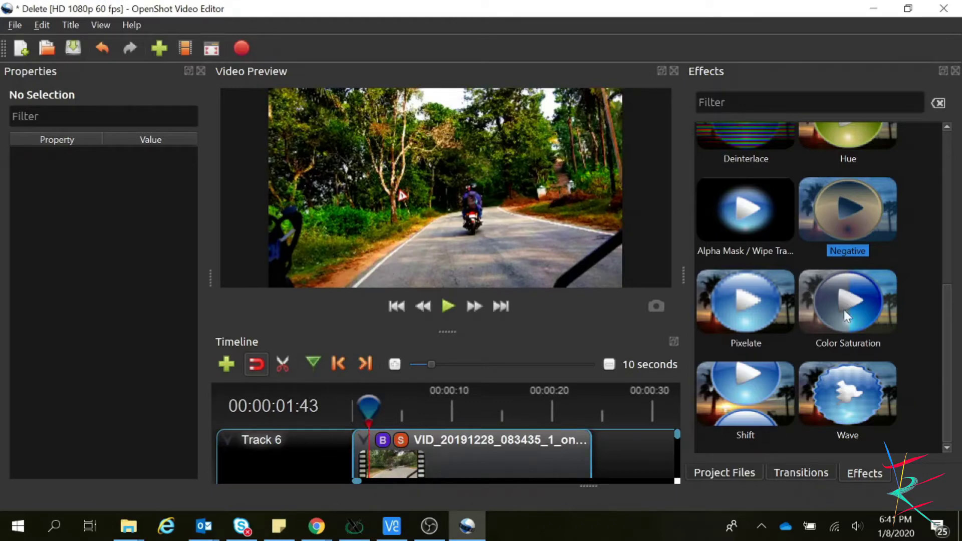
scroll(844, 317, "up", 5)
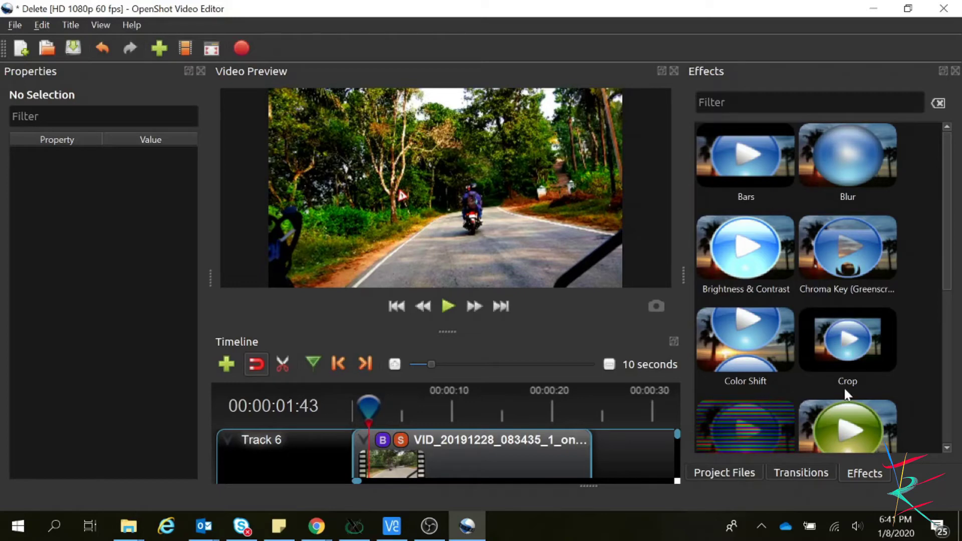
scroll(846, 394, "down", 5)
left_click(851, 304)
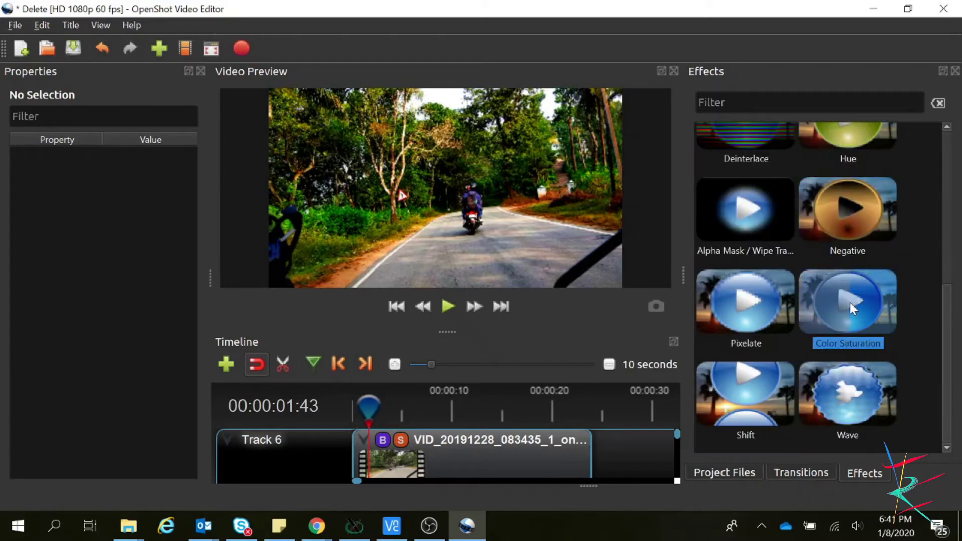
scroll(818, 376, "up", 3)
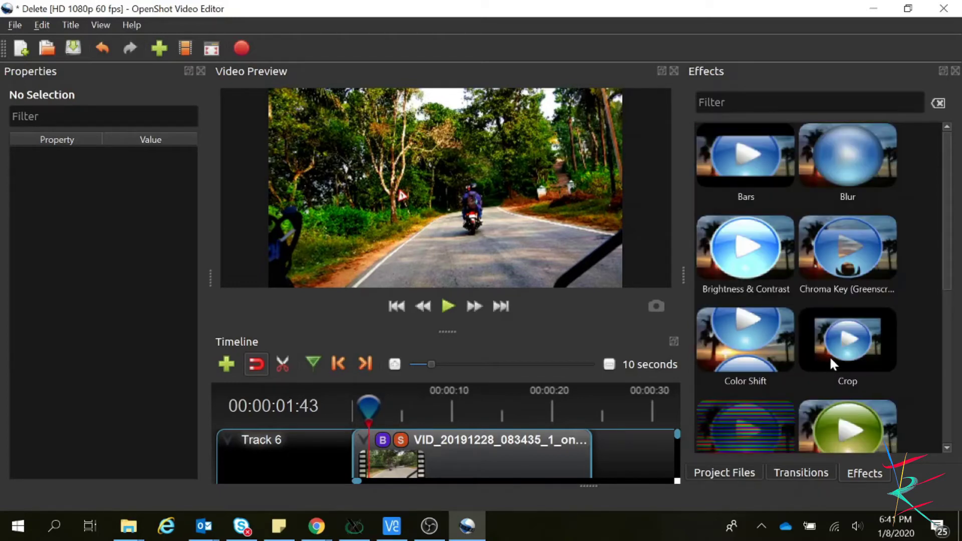
scroll(829, 356, "down", 3)
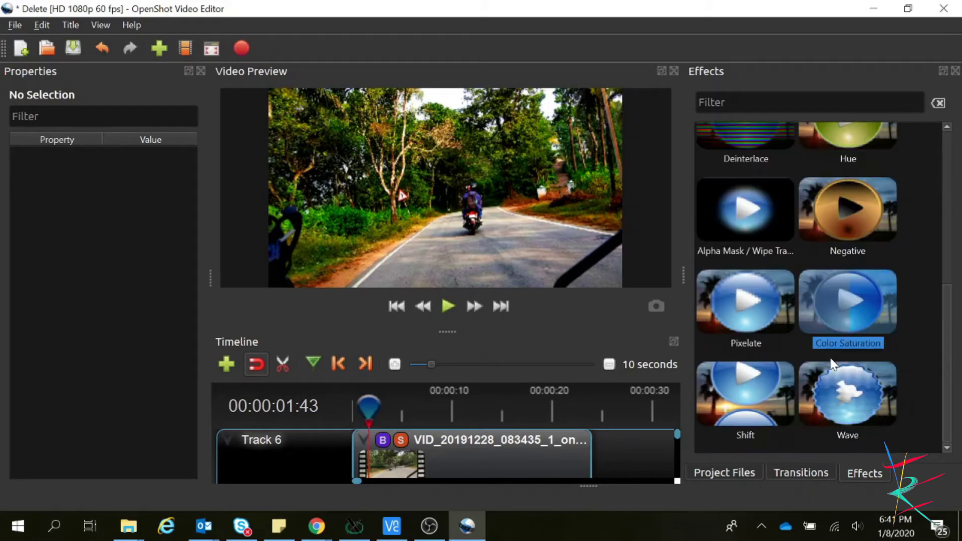
scroll(777, 294, "up", 3)
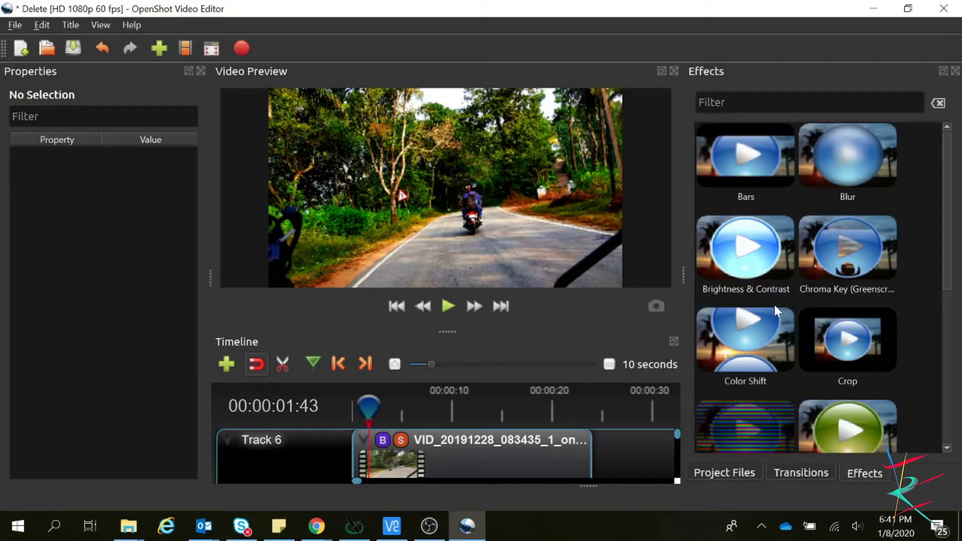
Step: Drop Color Shift onto the Track 6 road clip and show its properties
left_click(759, 332)
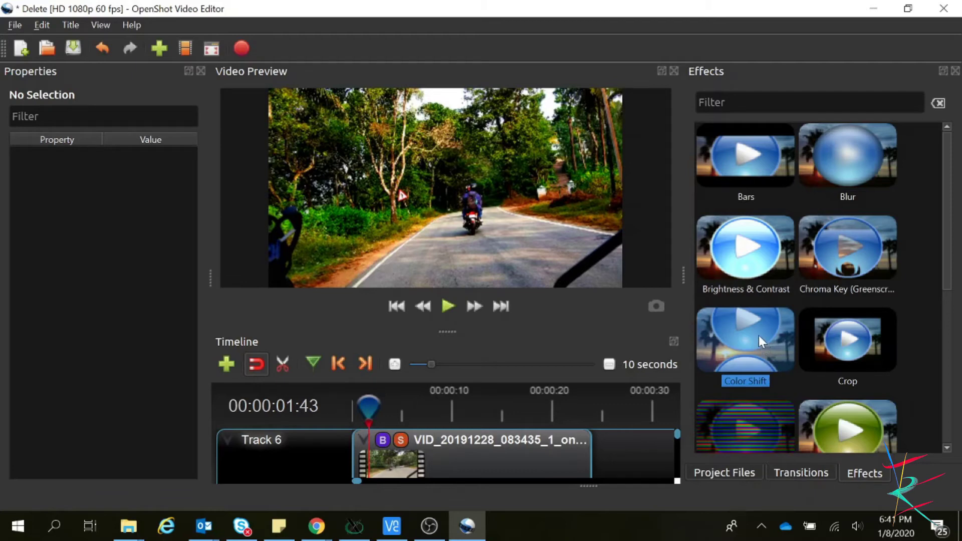
left_click_drag(759, 335, 436, 455)
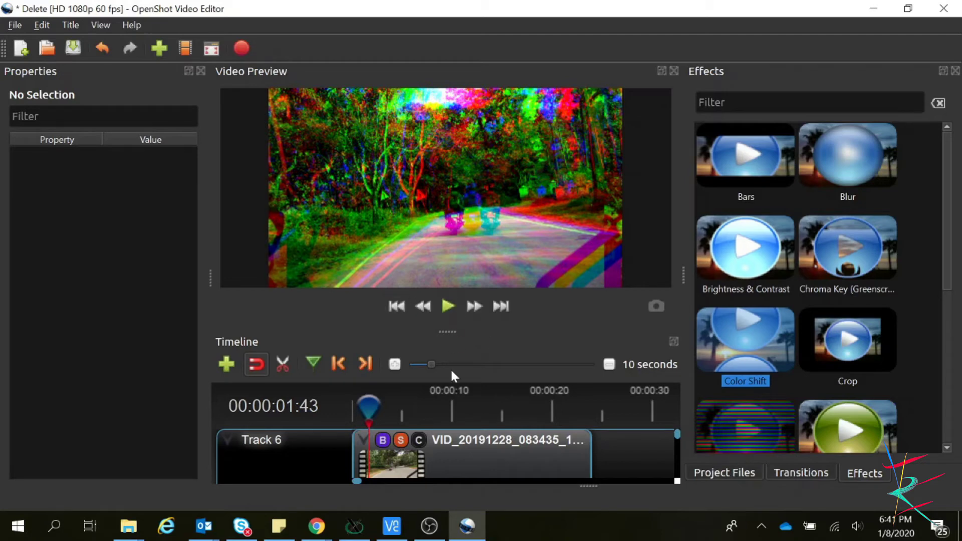
left_click(421, 449)
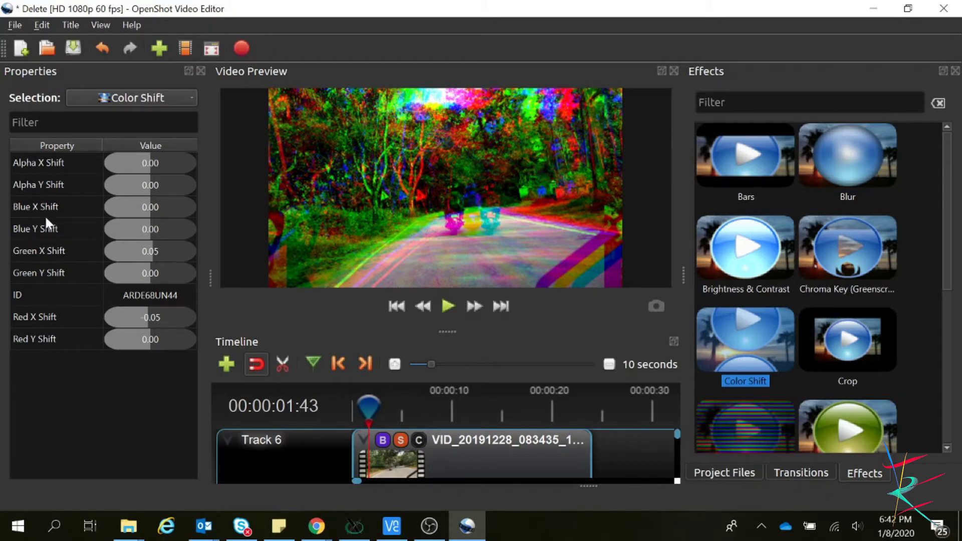
Step: Set Blue X Shift to -0.18, Blue Y Shift to 0.08 and Red X Shift to -0.20
left_click(150, 209)
mouse_move(150, 209)
left_mouse_down()
mouse_move(164, 212)
mouse_move(120, 213)
mouse_move(153, 224)
left_mouse_up()
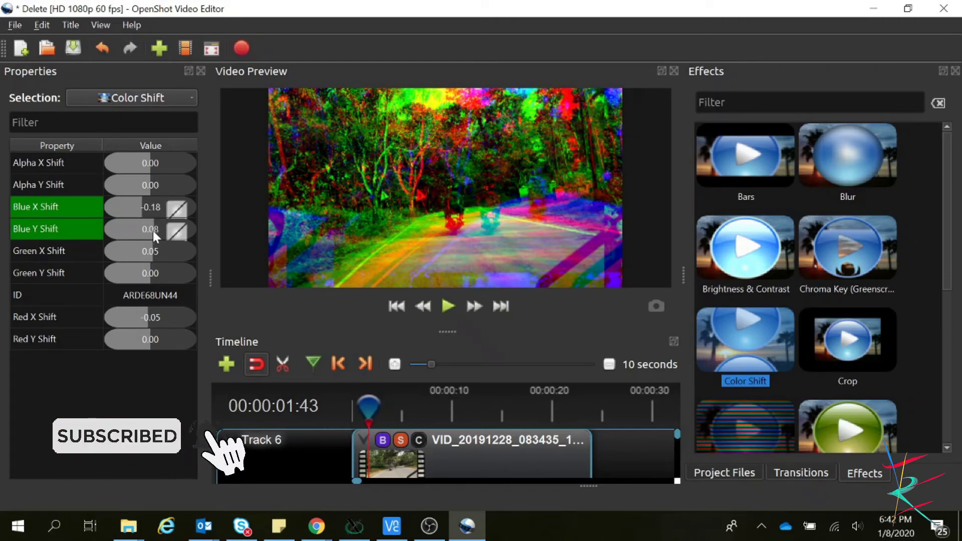
mouse_move(152, 231)
left_mouse_down()
mouse_move(130, 231)
mouse_move(152, 232)
left_mouse_up()
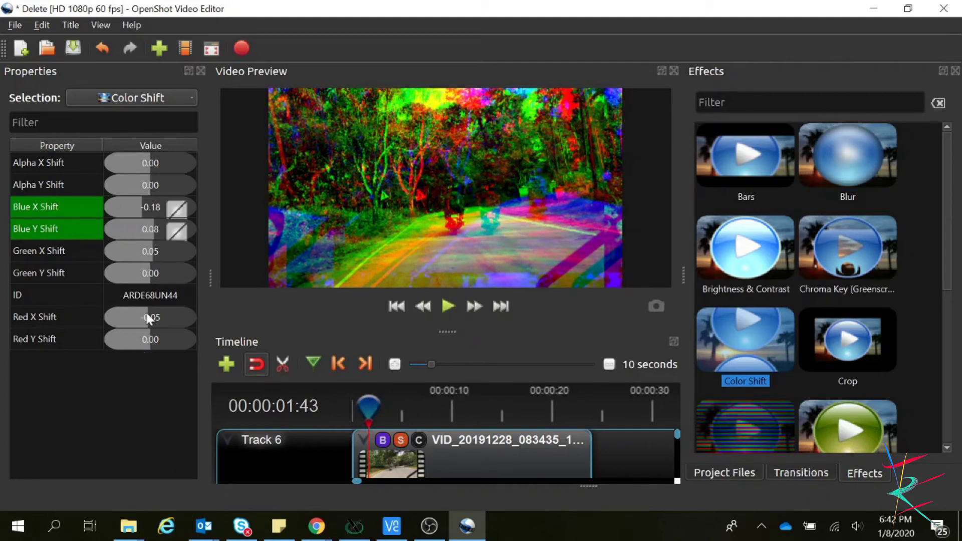
mouse_move(149, 318)
left_mouse_down()
mouse_move(164, 323)
mouse_move(142, 324)
left_mouse_up()
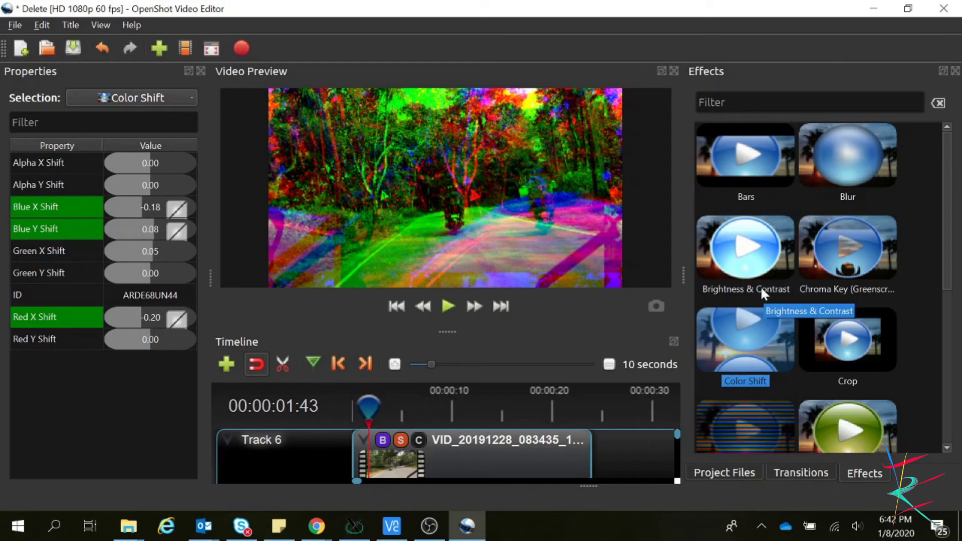
Step: Remove Color Shift from the Track 6 road clip, then drop Color Saturation onto it
scroll(865, 285, "down", 5)
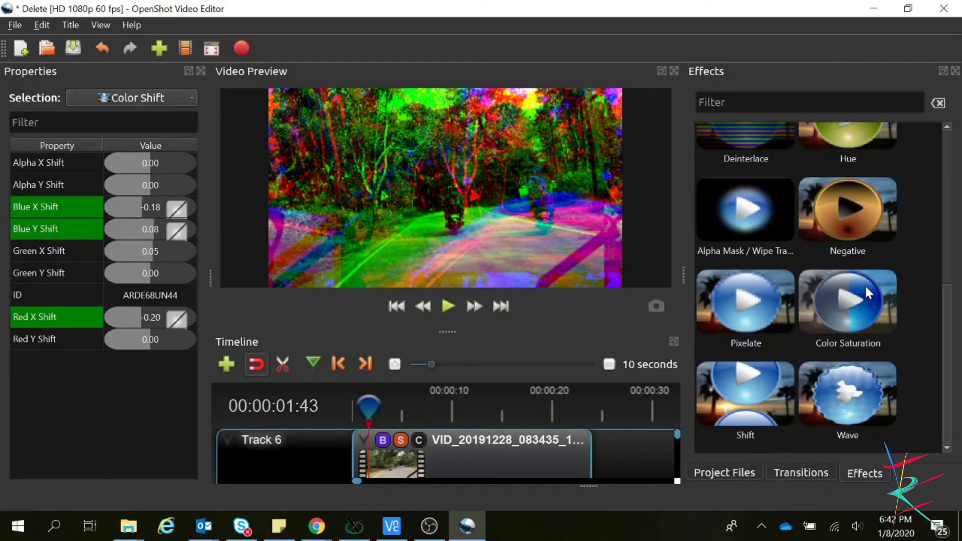
right_click(422, 445)
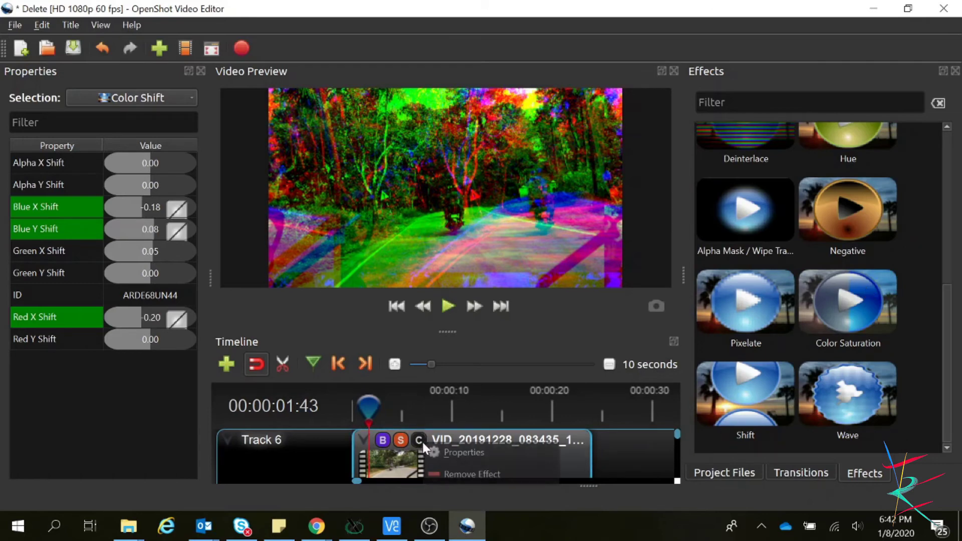
left_click(457, 474)
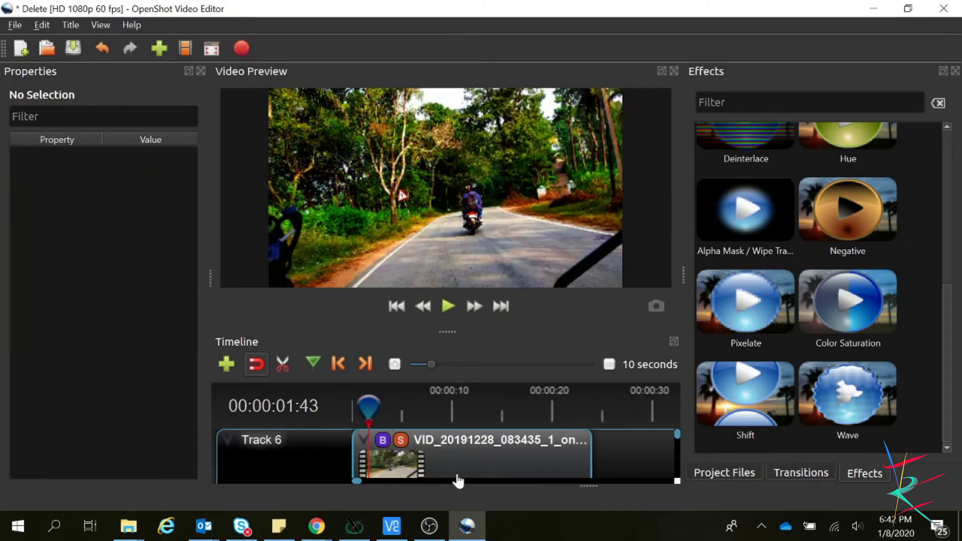
left_click(383, 444)
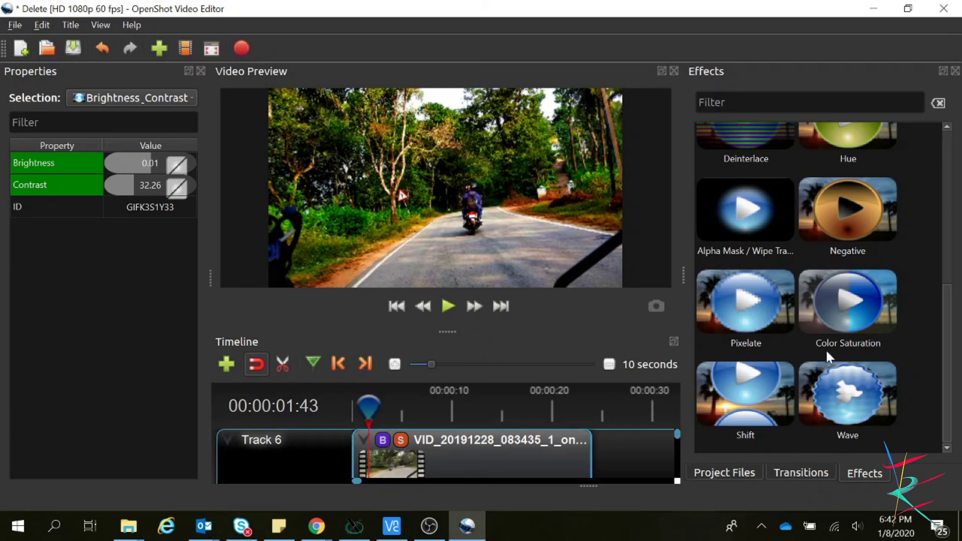
left_click(852, 311)
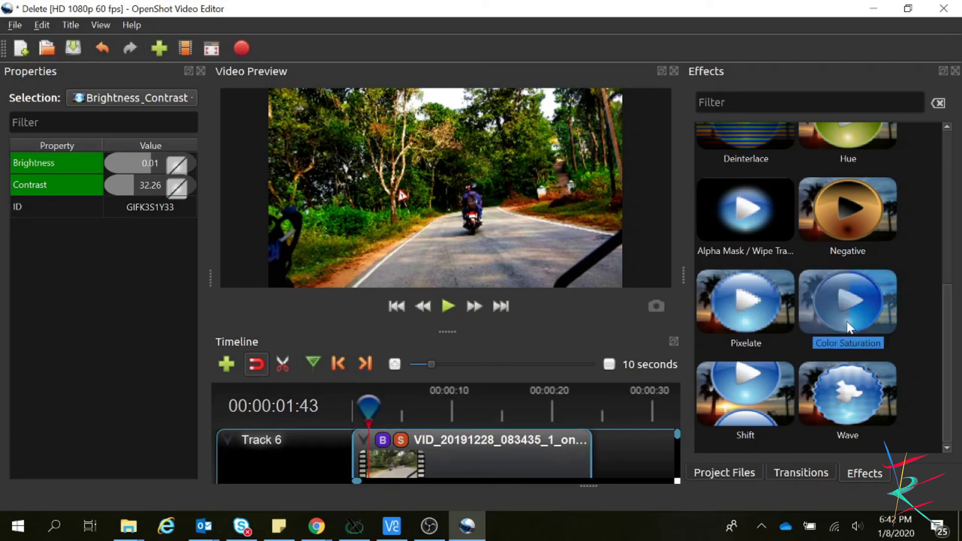
left_click_drag(848, 327, 475, 454)
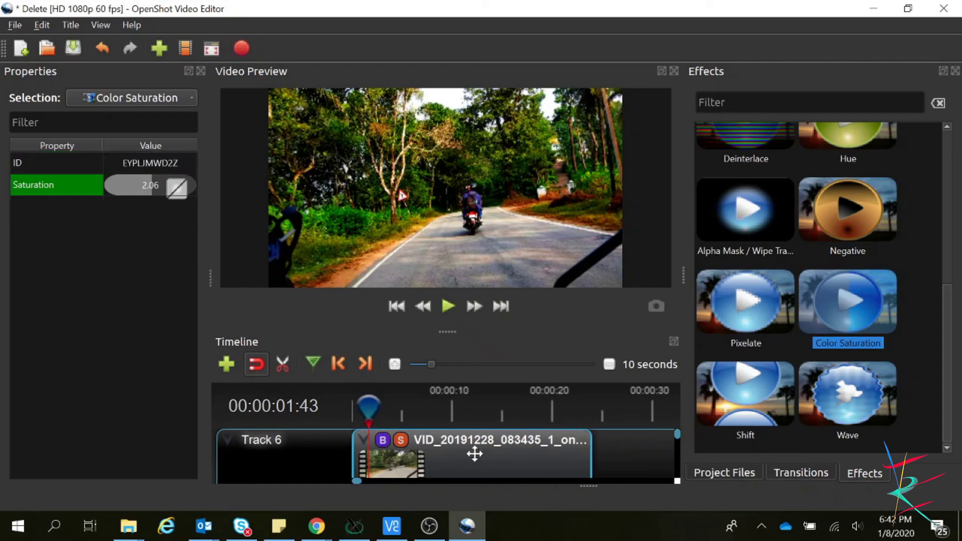